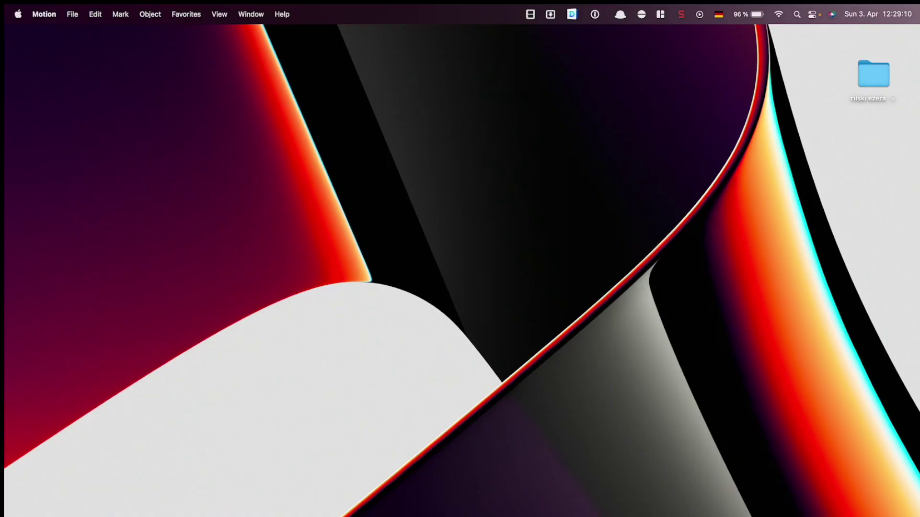
- Create a new blank Final Cut Title project with the 4K - Ultra HD preset
left_click(73, 14)
left_click(74, 33)
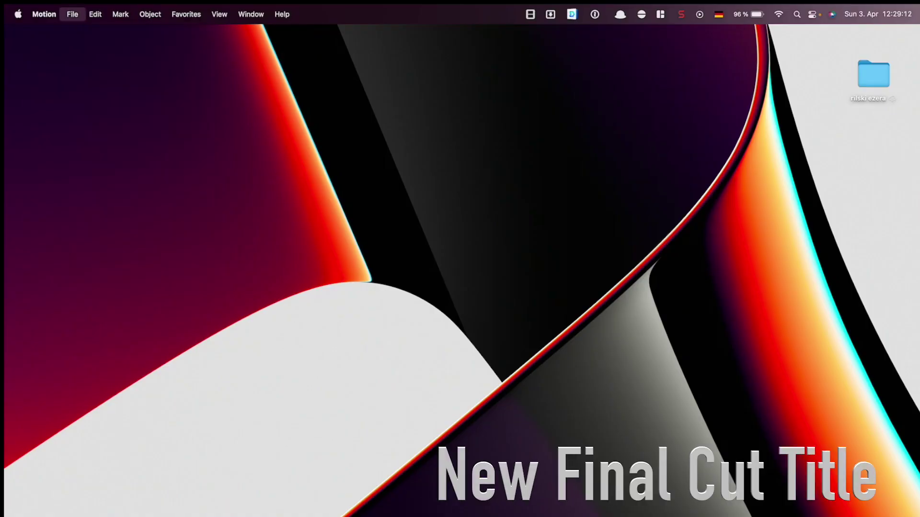
left_click(362, 336)
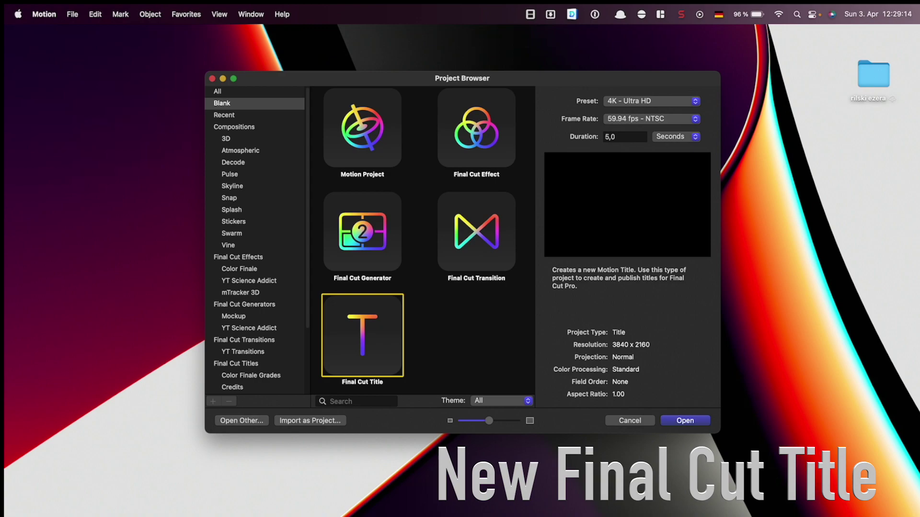
left_click(685, 421)
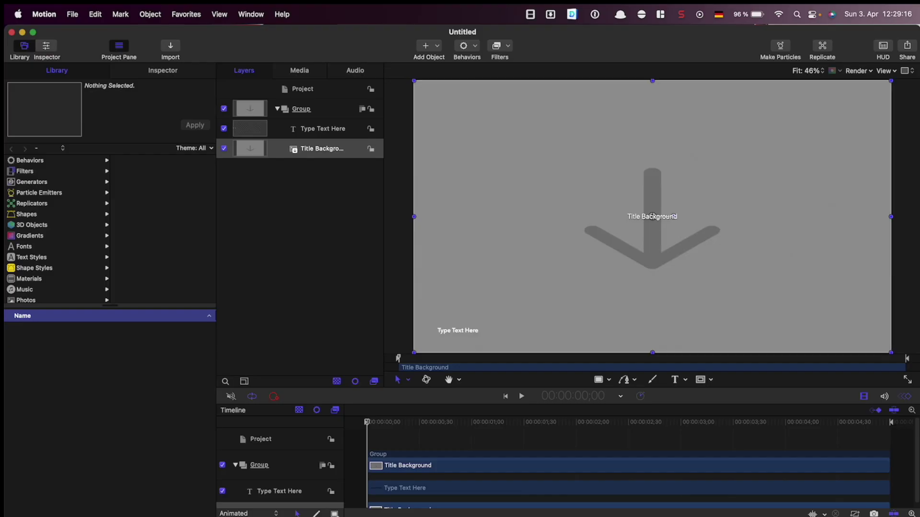
- Delete the default text and title background layers and add a new text object reading "Text" in the group
left_click(304, 128, "shift")
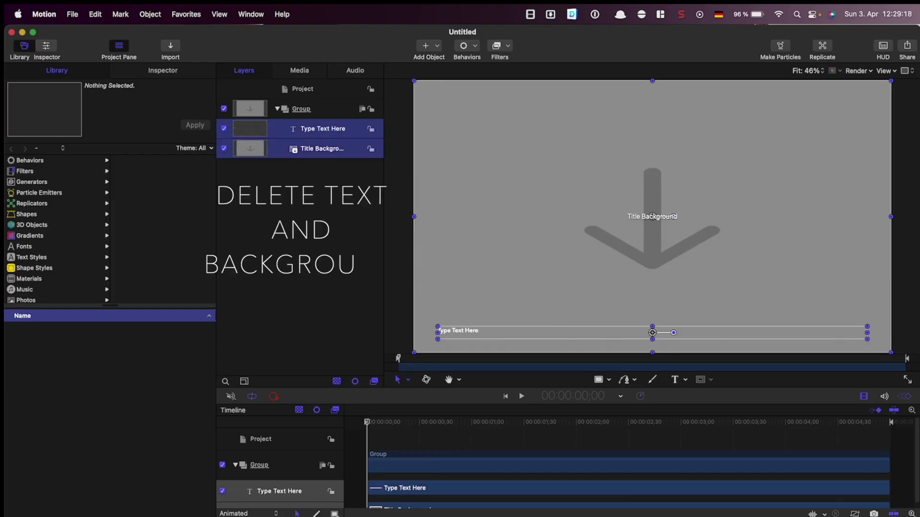
key("Delete")
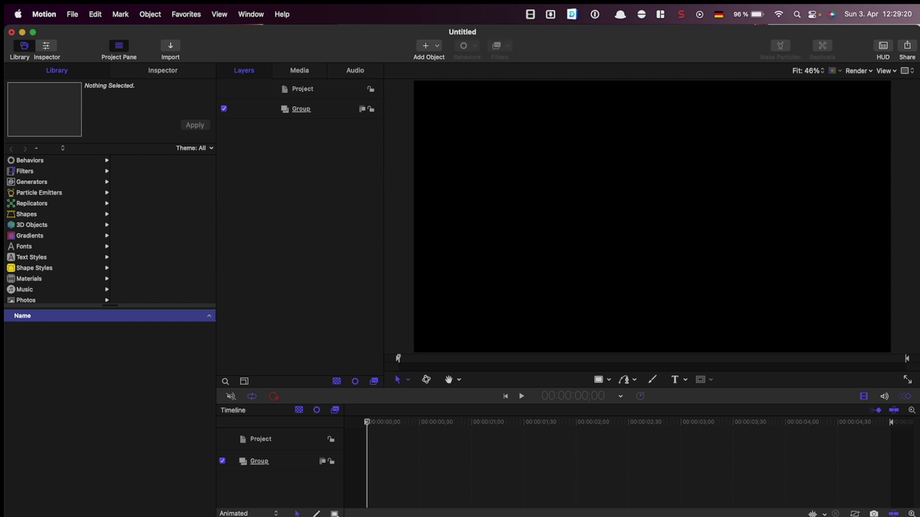
left_click(641, 297)
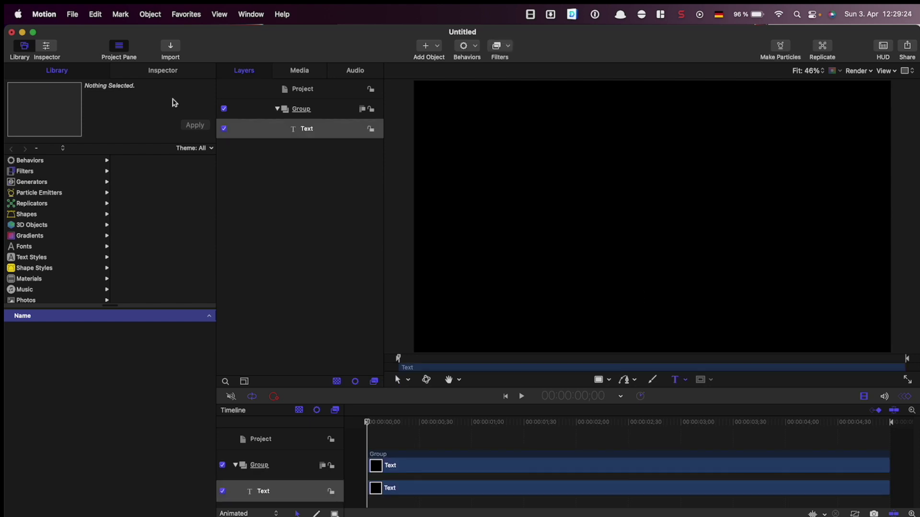
type("NEW")
key("Return")
type("TEXT")
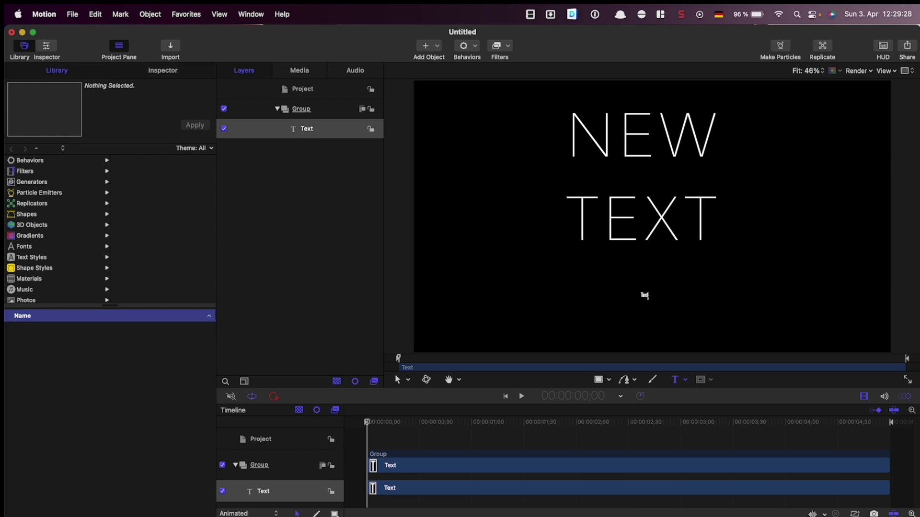
left_click(170, 70)
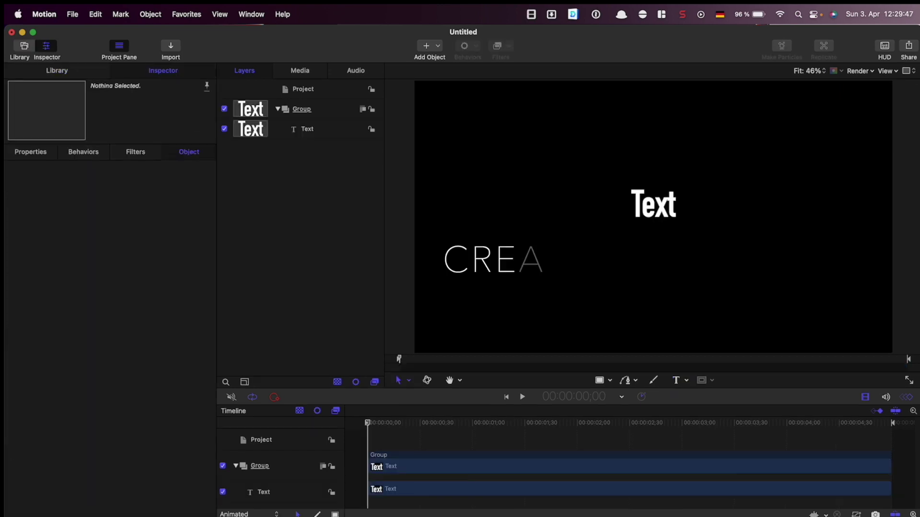
- Create a new group named OSC above the text group and enable its fixed resolution
right_click(262, 211)
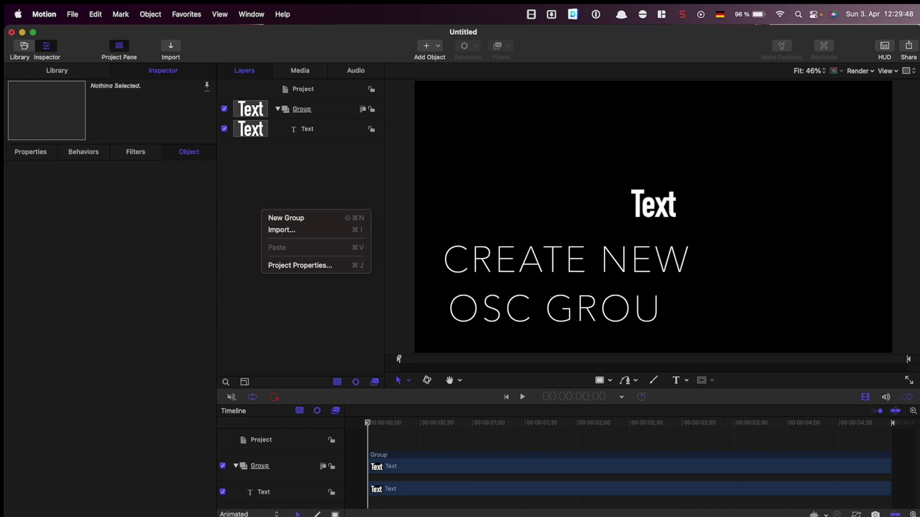
left_click(274, 218)
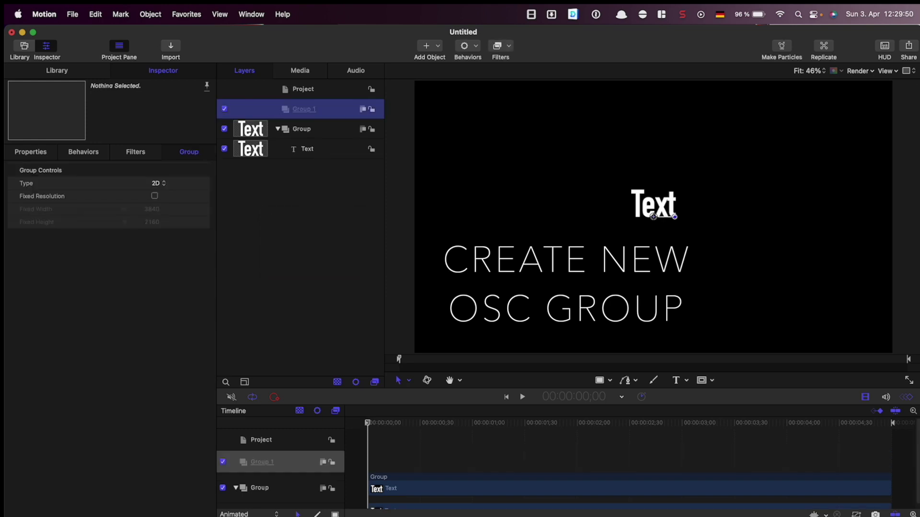
double_click(303, 109)
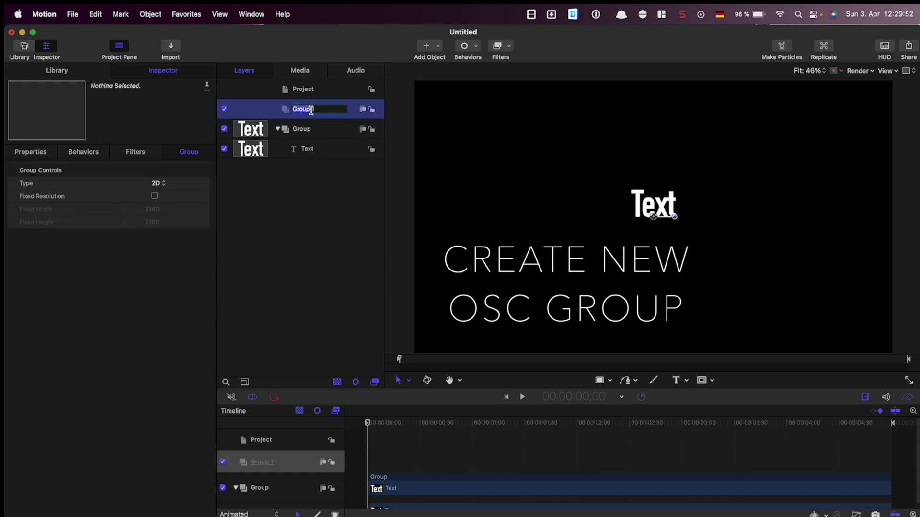
type("OSC")
key("BackSpace")
key("BackSpace")
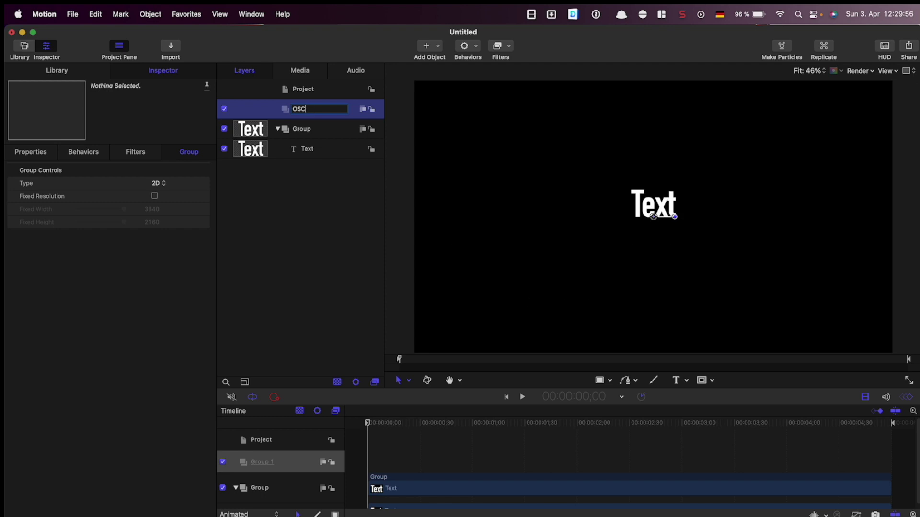
key("Return")
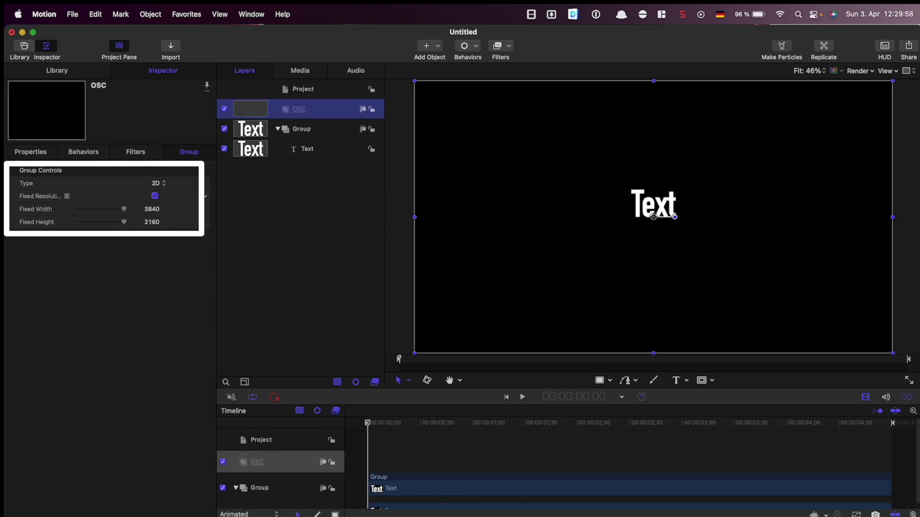
left_click(154, 196)
- Add the Disc Warp distortion filter to the OSC group and enable its Publish OSC option
left_click(137, 152)
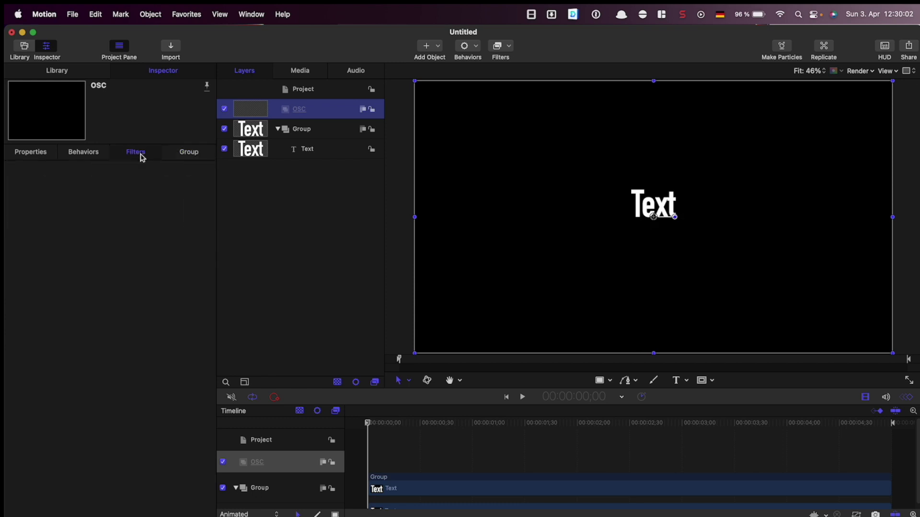
left_click(57, 71)
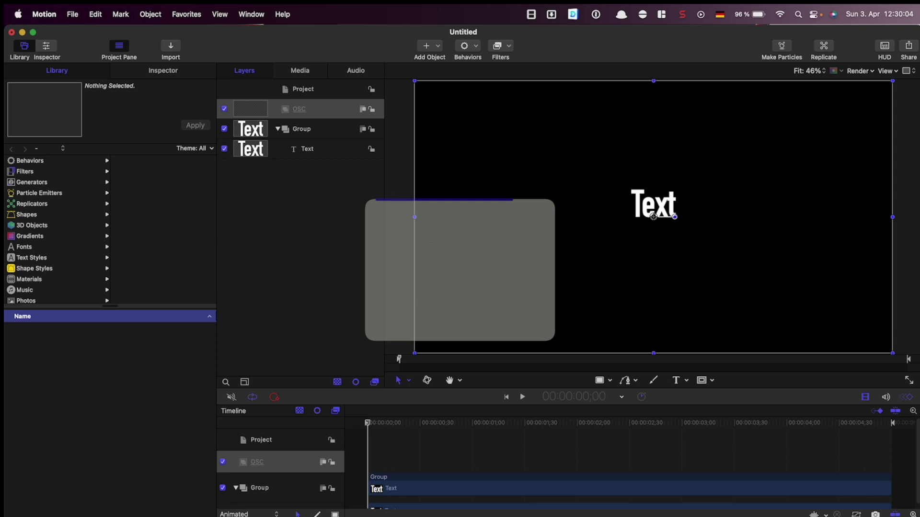
left_click(25, 171)
left_click(137, 226)
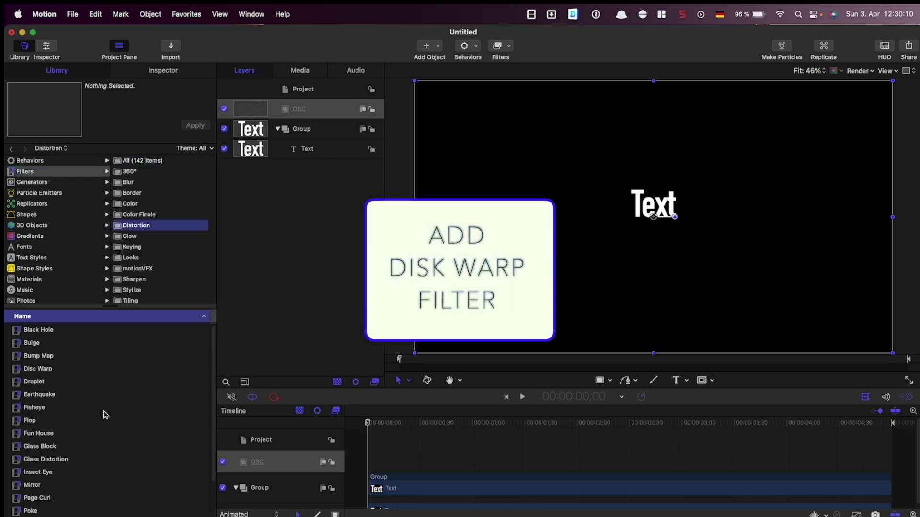
left_click_drag(38, 368, 303, 115)
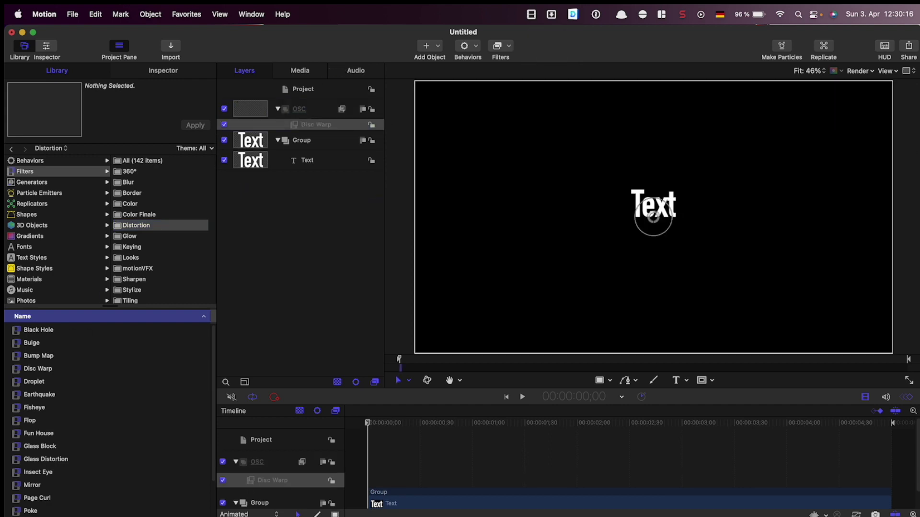
left_click(163, 71)
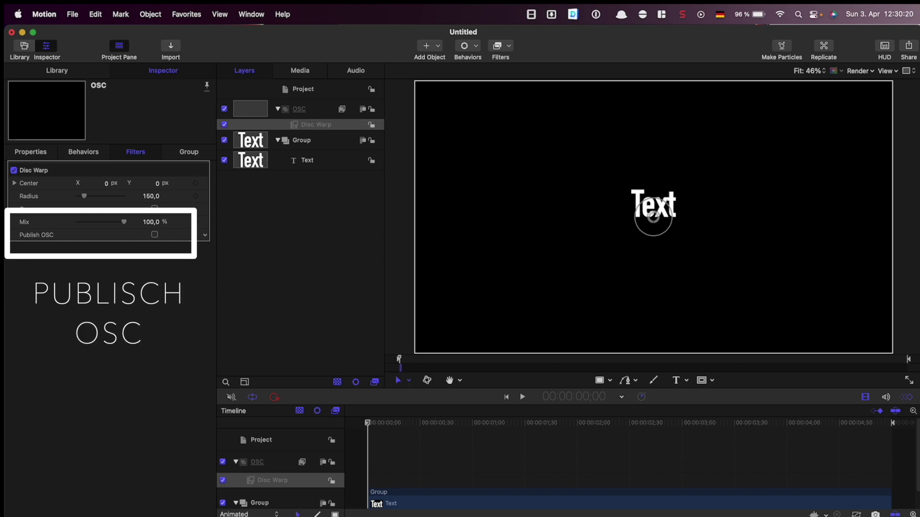
left_click(154, 235)
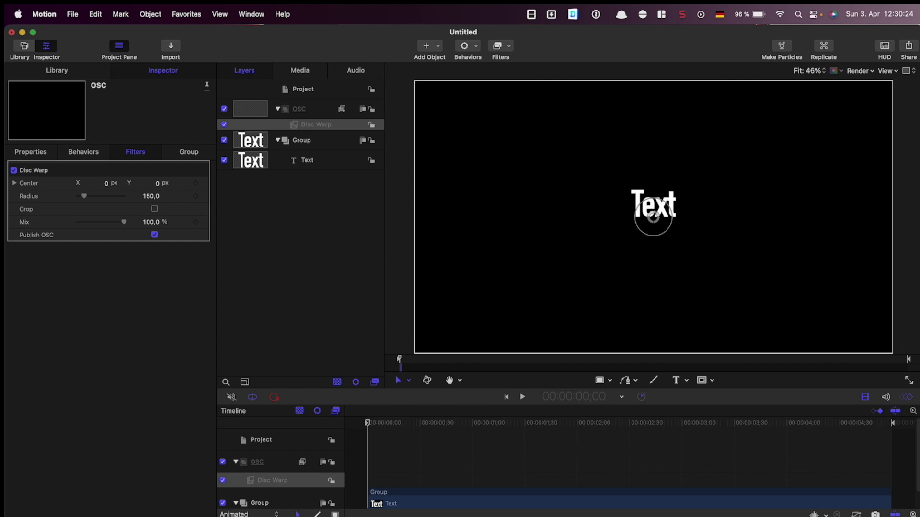
- Extend the OSC group's out point to the end of the project and return the playhead to the start
left_click(312, 109)
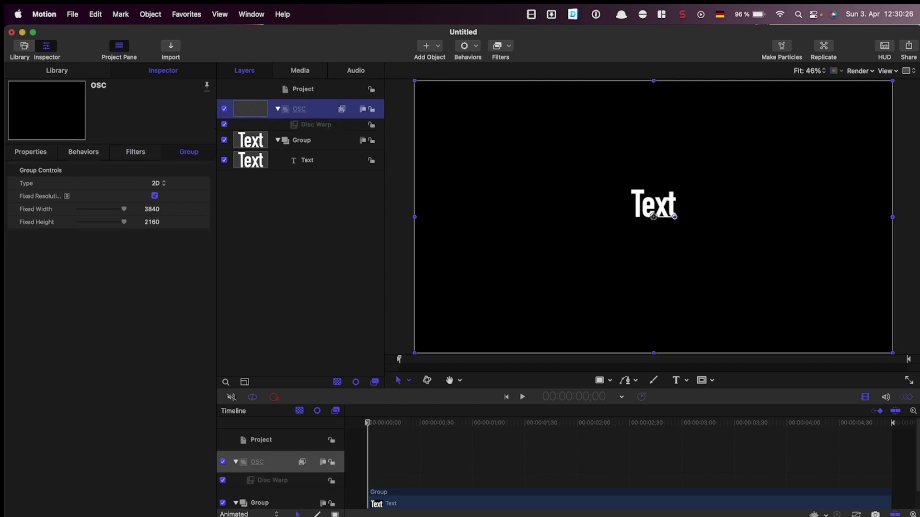
key("End")
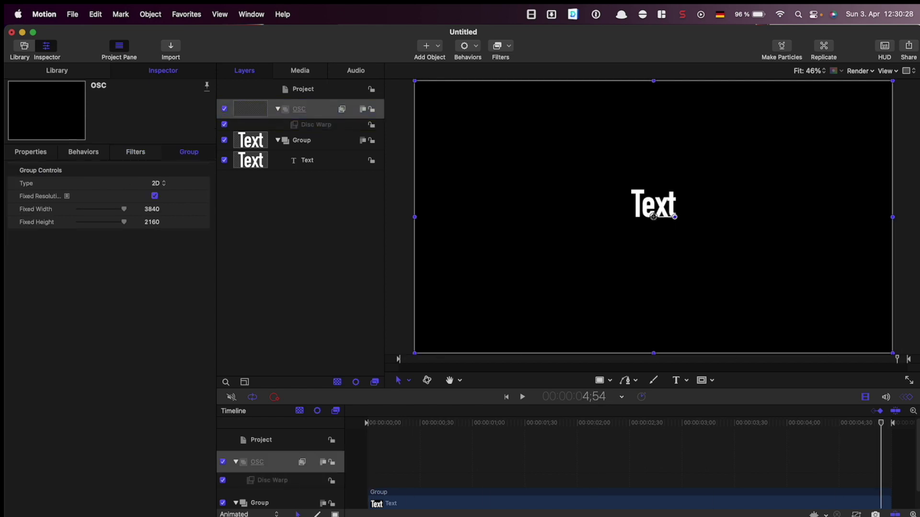
key("o")
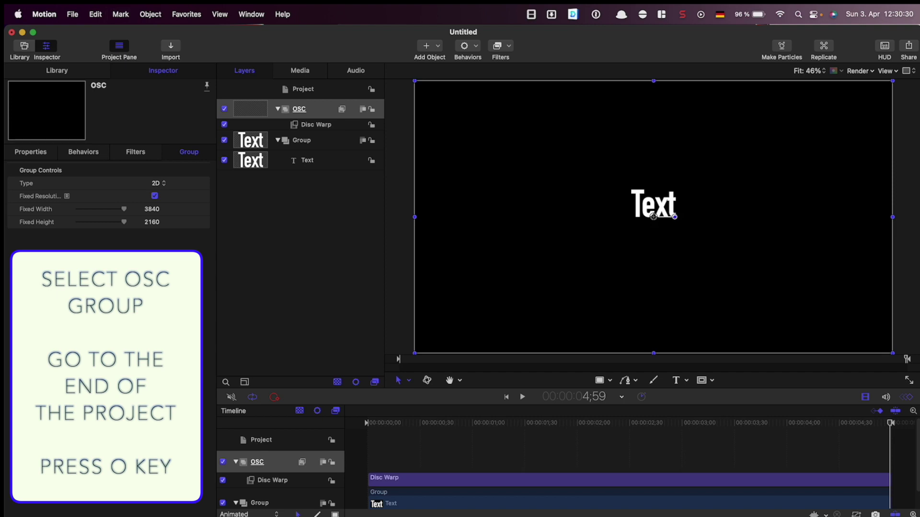
left_click_drag(890, 423, 367, 423)
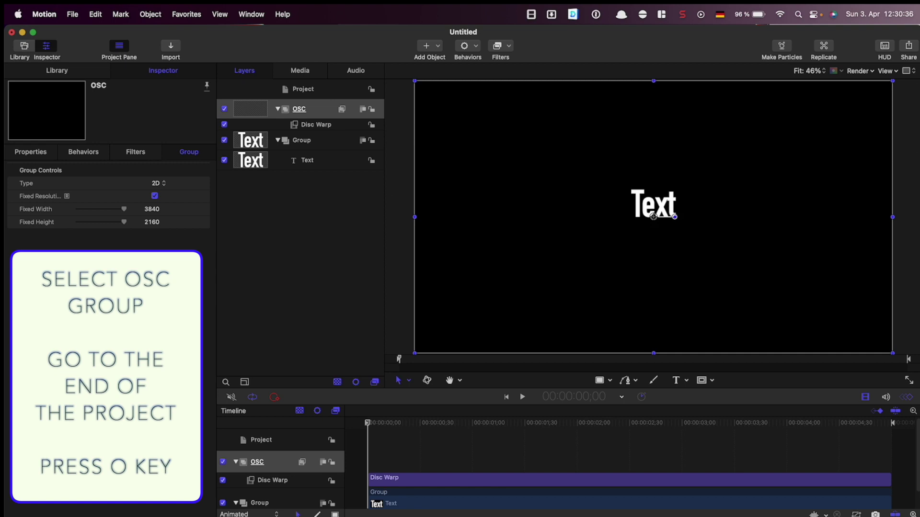
- Set the OSC group's Y position to 500 px and select its Disc Warp filter to show the on-screen control
left_click(42, 154)
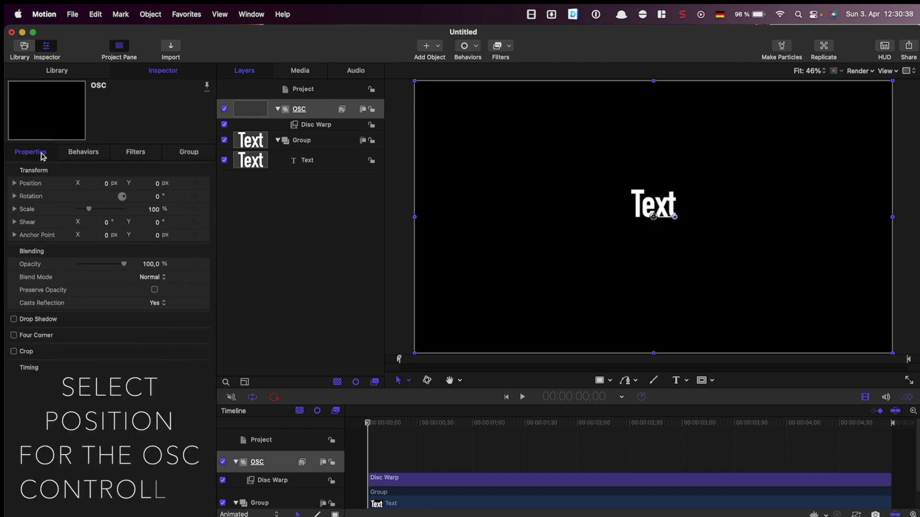
double_click(157, 184)
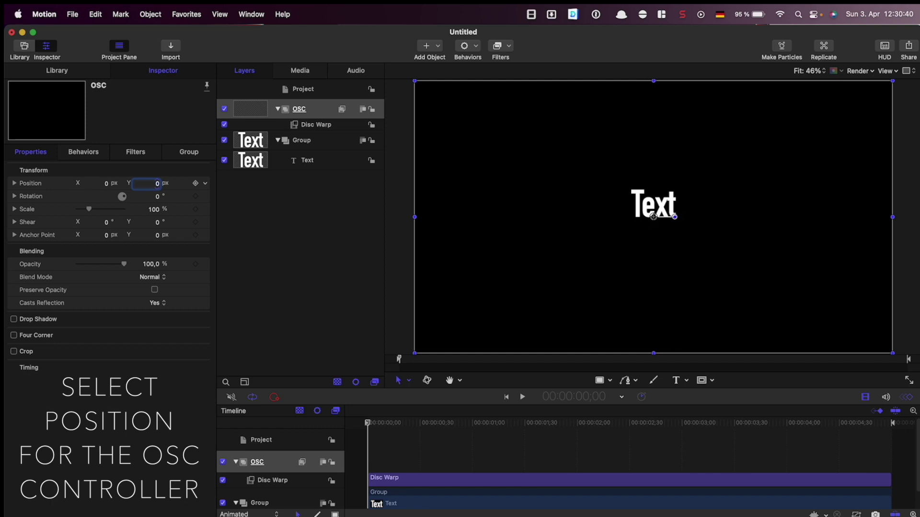
type("500")
key("Return")
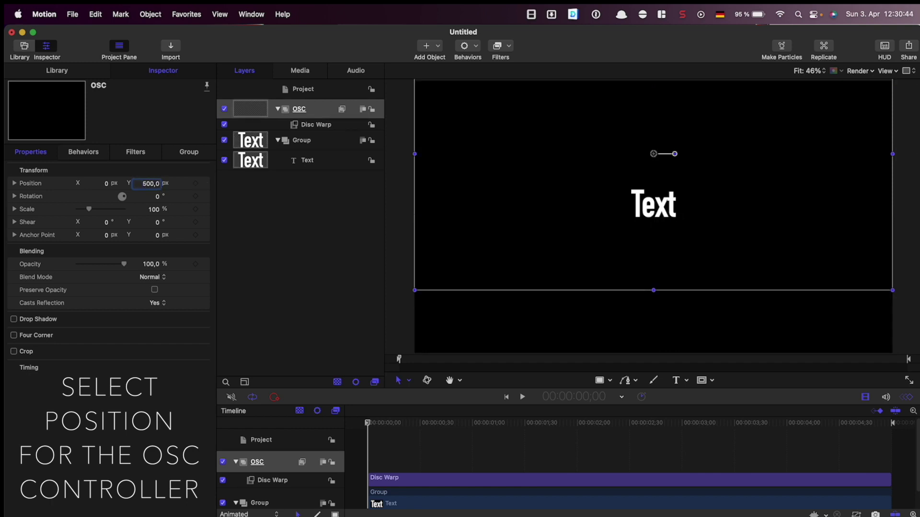
left_click(319, 125)
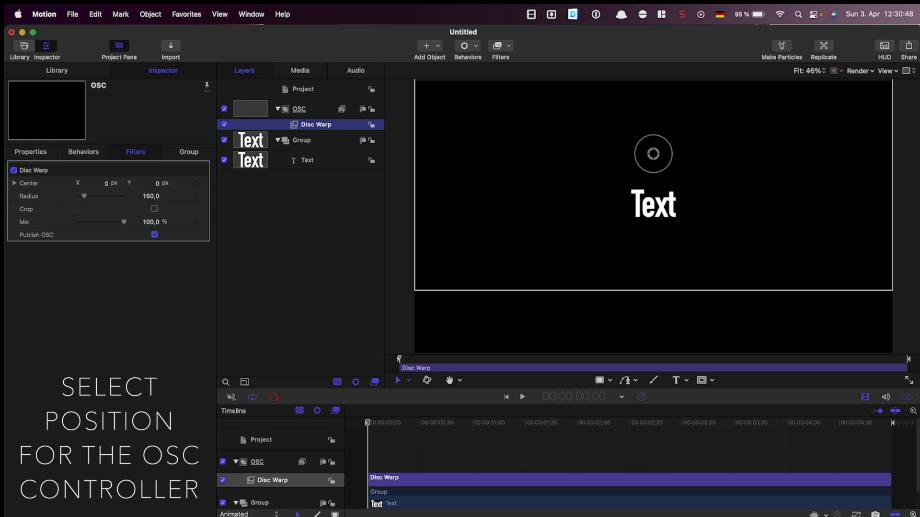
- Add a Link parameter behavior to the Text layer's X position and rename it Position X
left_click(307, 160)
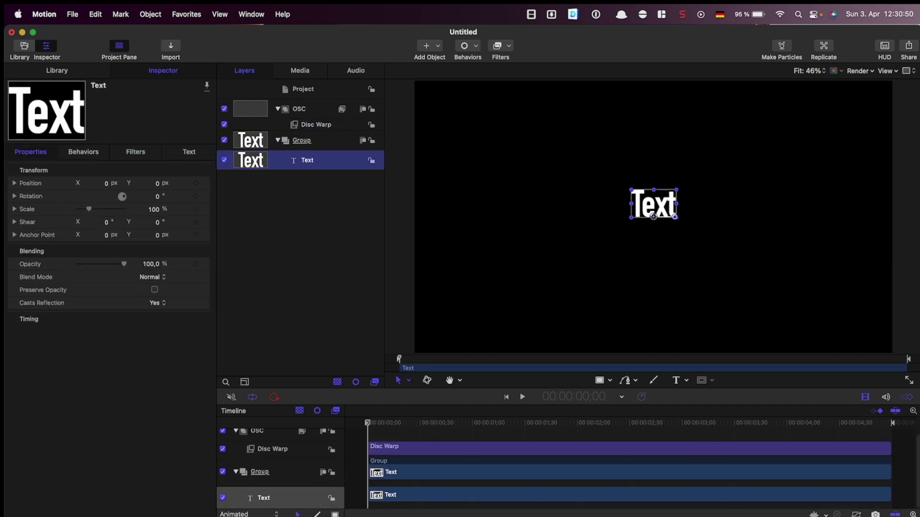
mouse_move(196, 183)
left_click(15, 183)
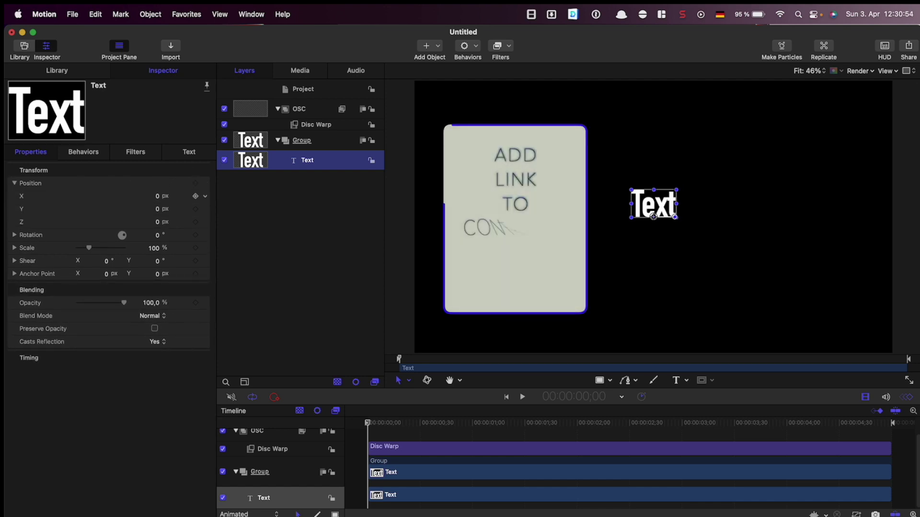
left_click(205, 196)
mouse_move(262, 310)
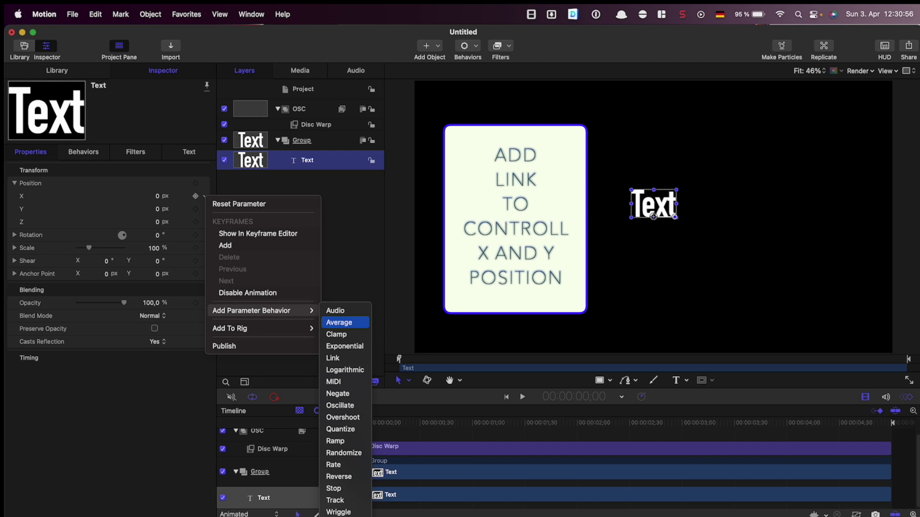
left_click(346, 358)
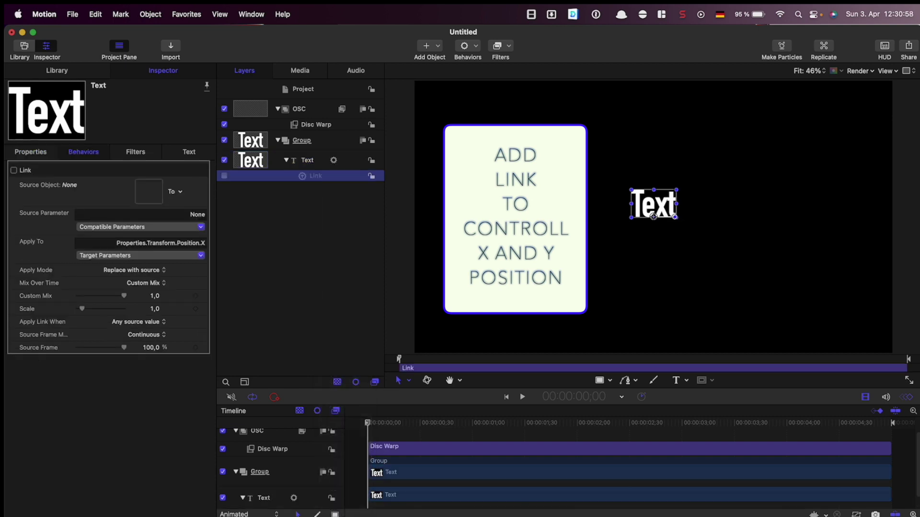
double_click(316, 176)
type("Position X")
key("Return")
- Set the OSC group as the Position X link's source object and Disc Warp Center X as its source parameter
left_click_drag(299, 109, 149, 191)
left_click(140, 227)
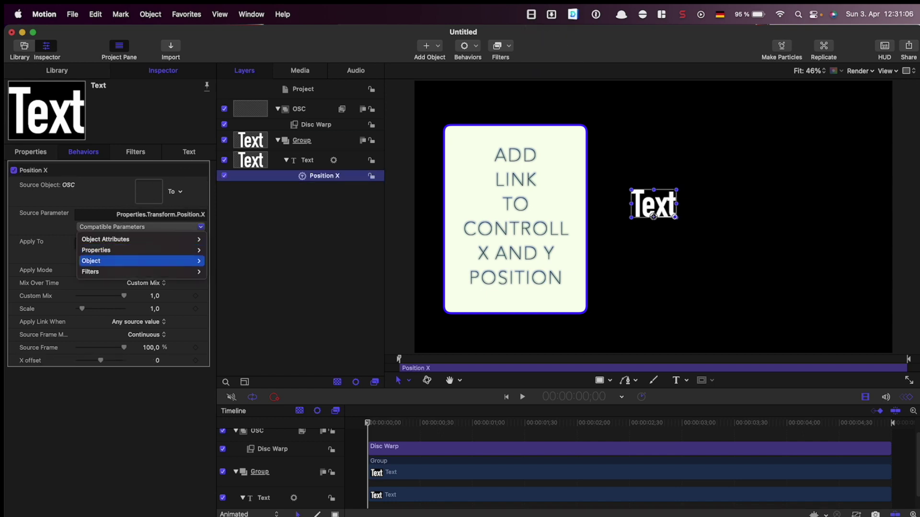
mouse_move(144, 272)
mouse_move(225, 272)
mouse_move(271, 271)
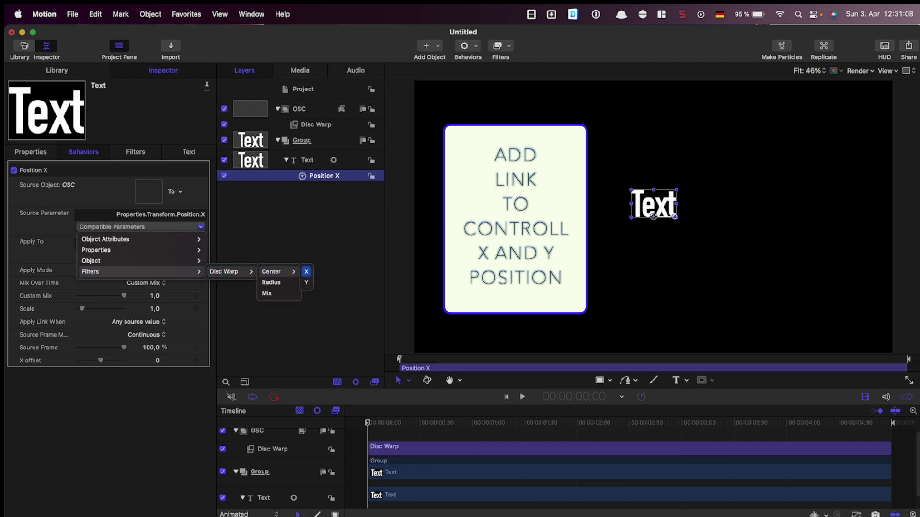
left_click(306, 271)
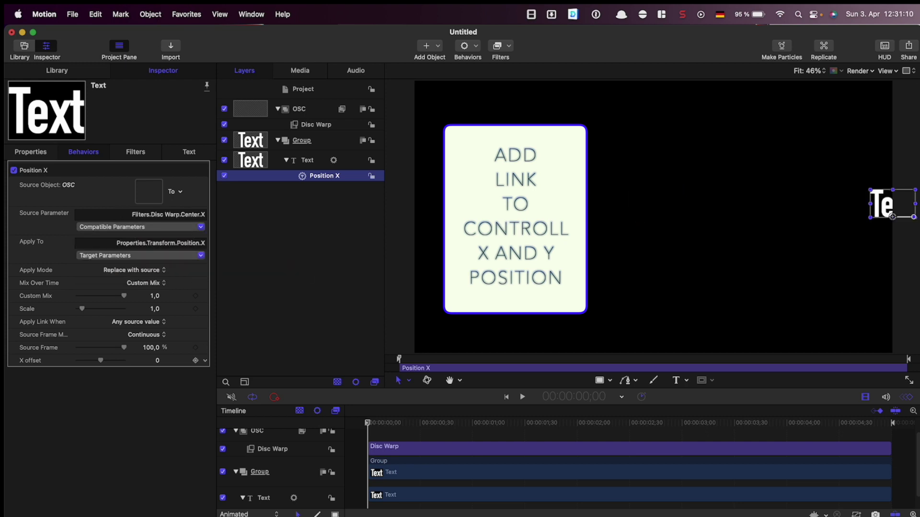
- Set the Position X link's X offset to -0,5
left_click(157, 360)
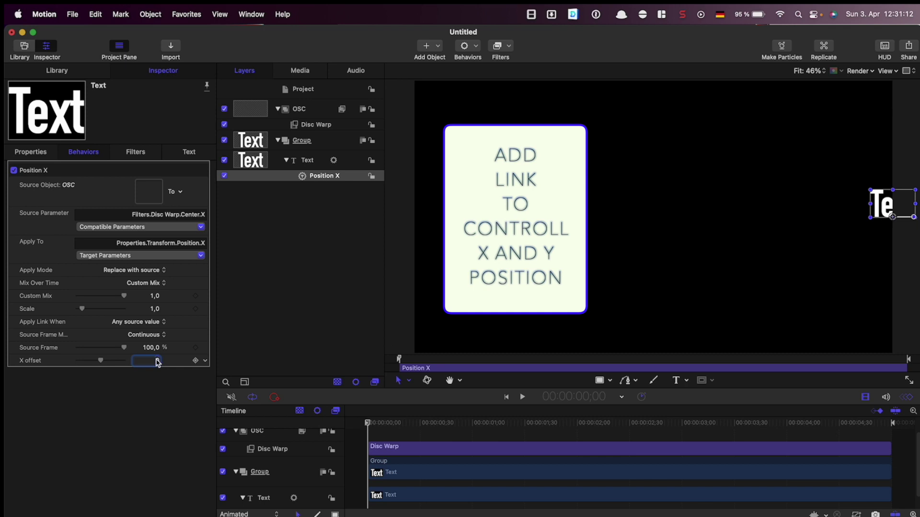
type("-0,5")
key("Return")
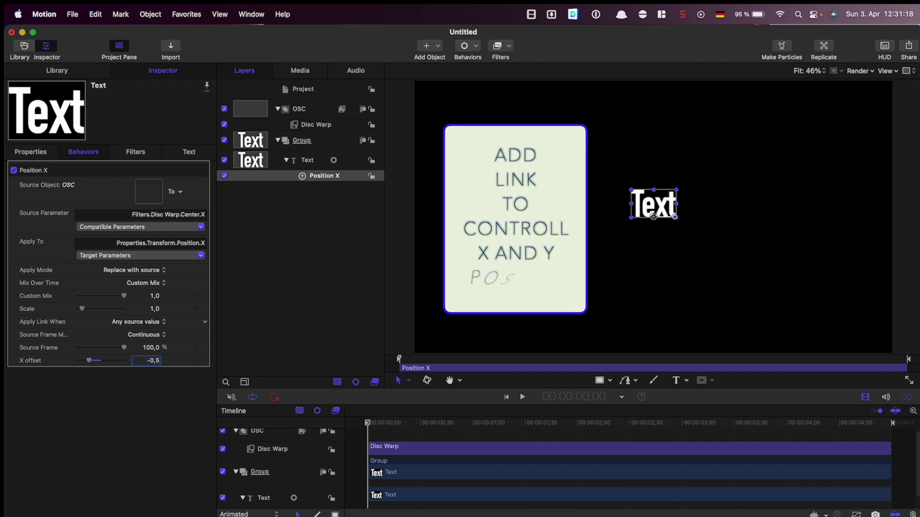
- Add a Link parameter behavior to the Text layer's Y position and rename it Position Y
left_click(307, 160)
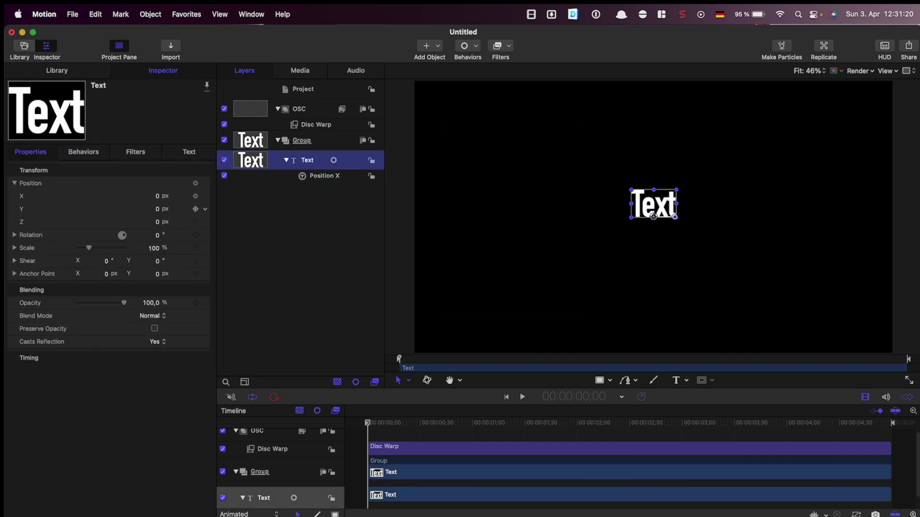
left_click(205, 209)
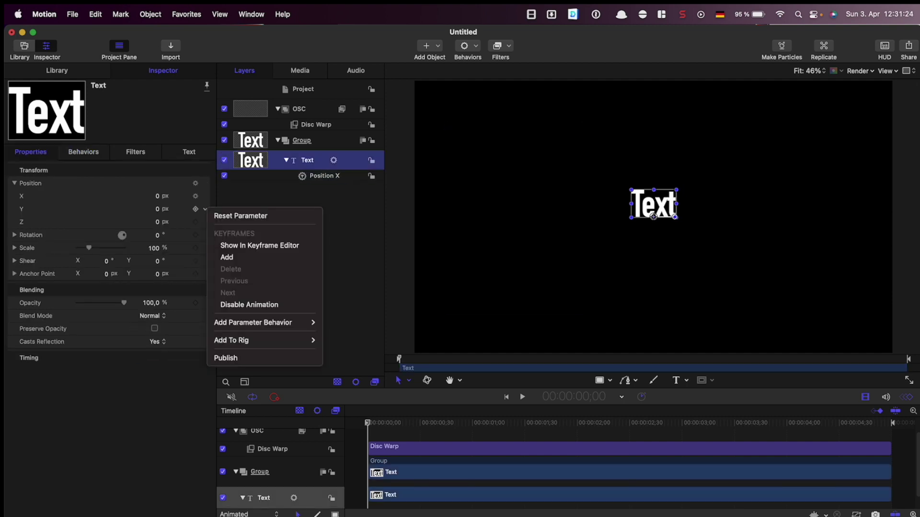
mouse_move(268, 323)
left_click(334, 370)
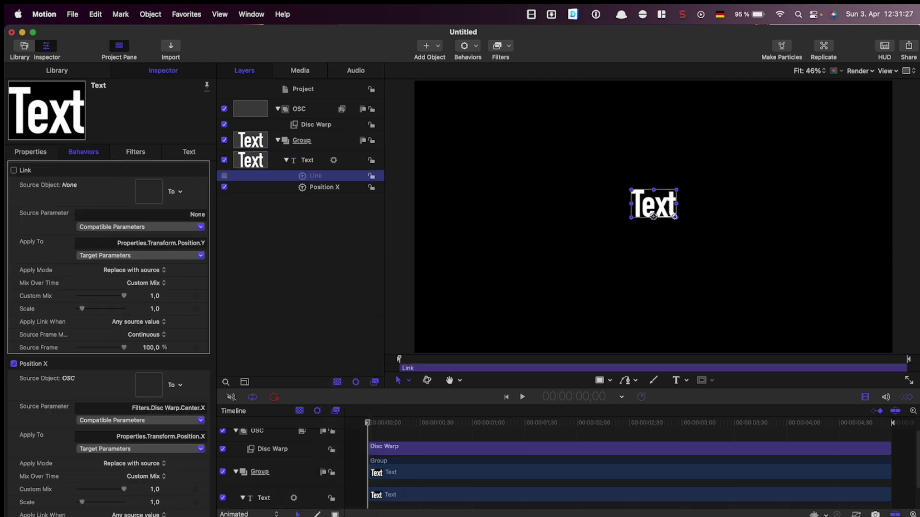
type("Position Y")
key("Return")
- Set the OSC group as the Position Y link's source object and Disc Warp Center Y as its source parameter
left_click_drag(299, 110, 139, 190)
left_click_drag(139, 190, 149, 191)
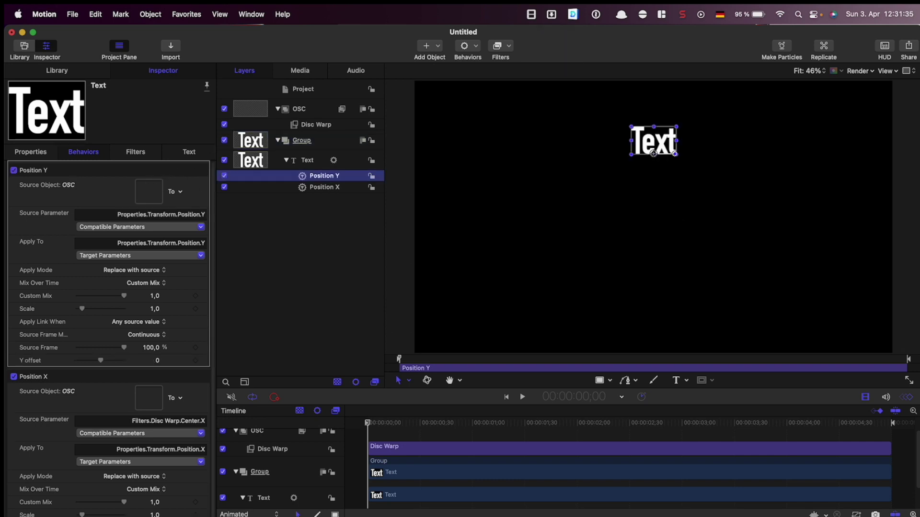
left_click(141, 227)
mouse_move(139, 271)
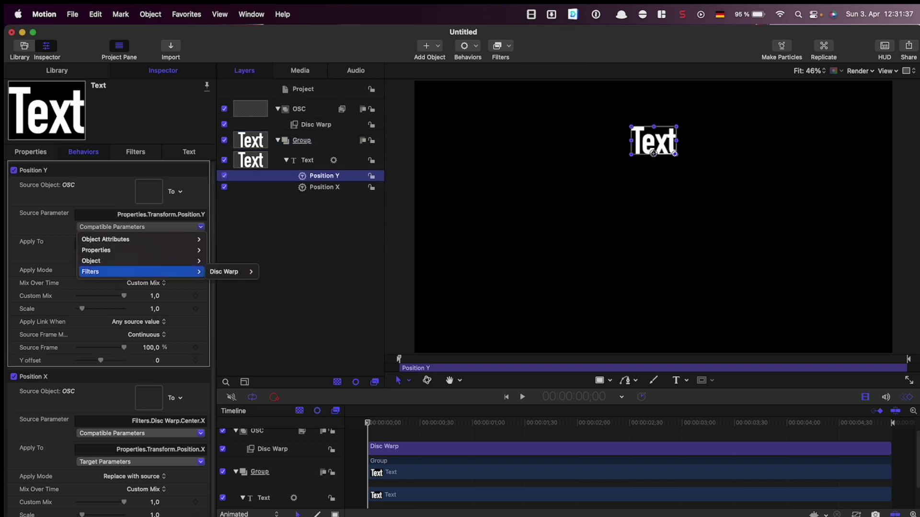
mouse_move(224, 272)
left_click(276, 272)
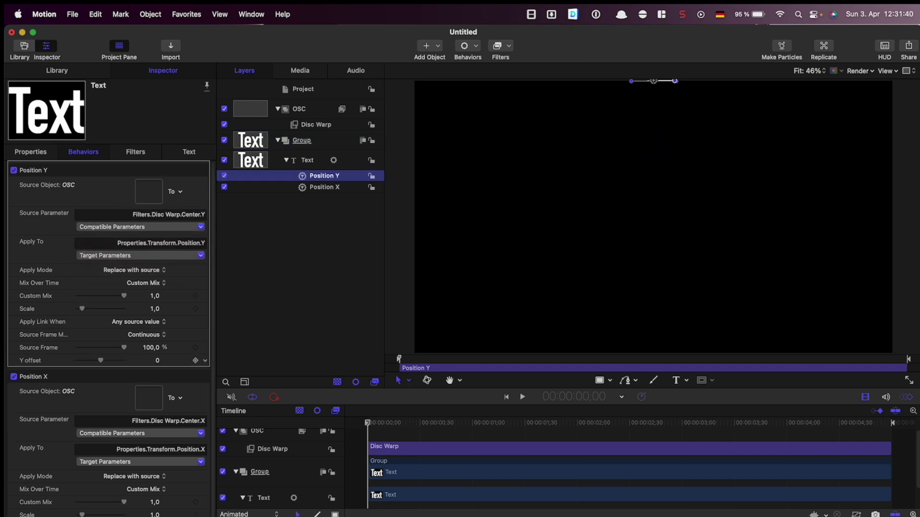
- Set the Position Y link's Y offset to -0,5
double_click(157, 361)
type("-0,")
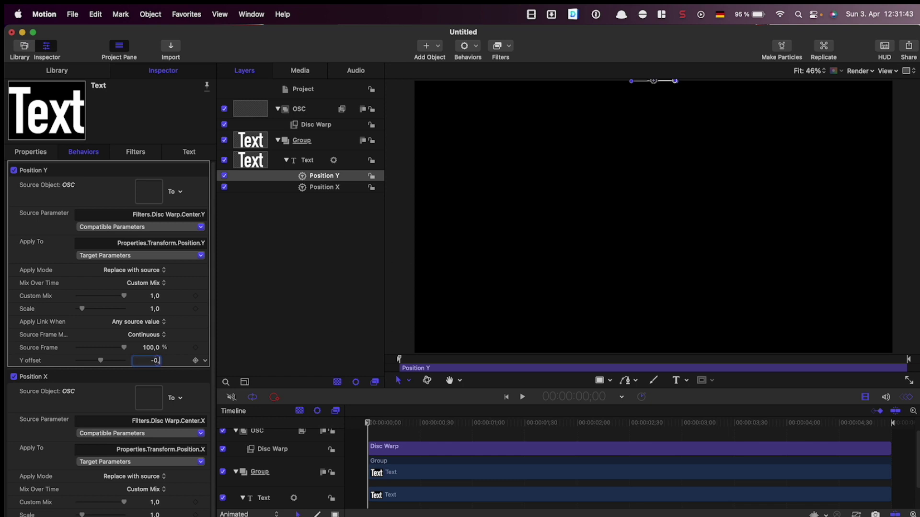
type("5")
key("Return")
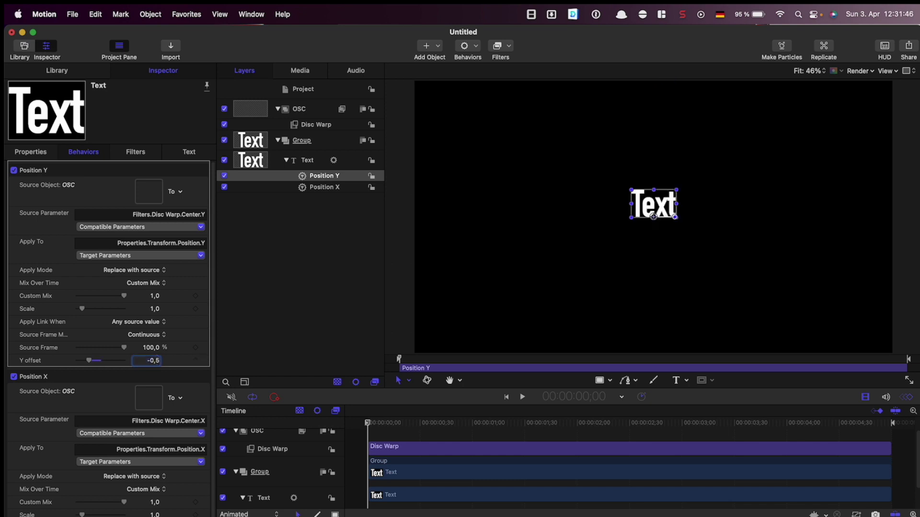
- Add a Link parameter behavior to the Text layer's font size
left_click(308, 166)
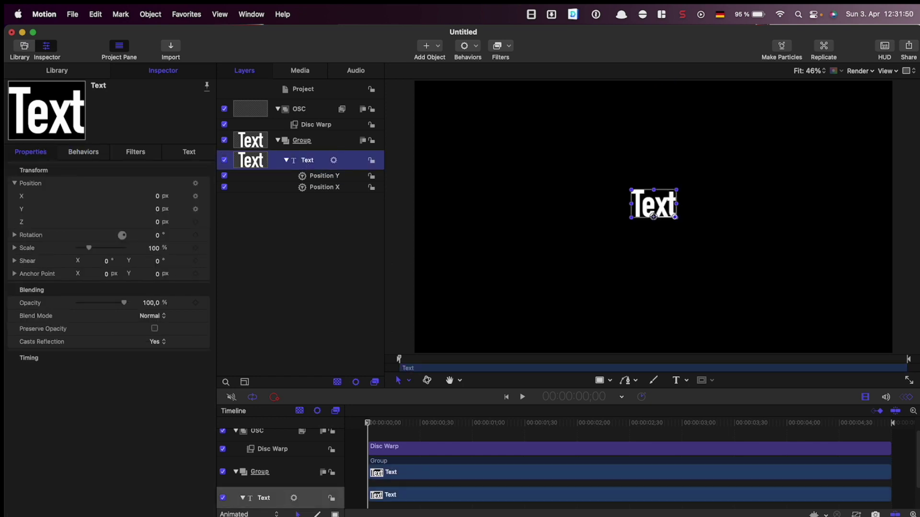
left_click(189, 152)
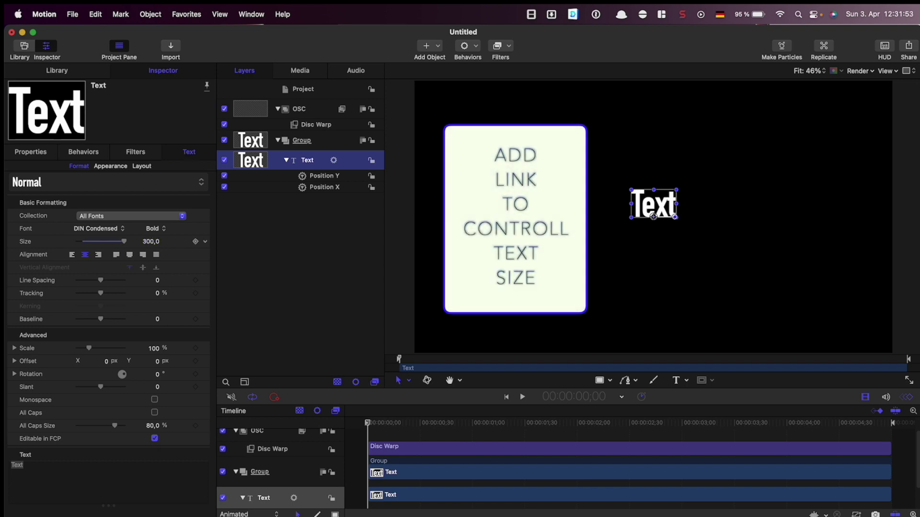
left_click(205, 241)
mouse_move(251, 354)
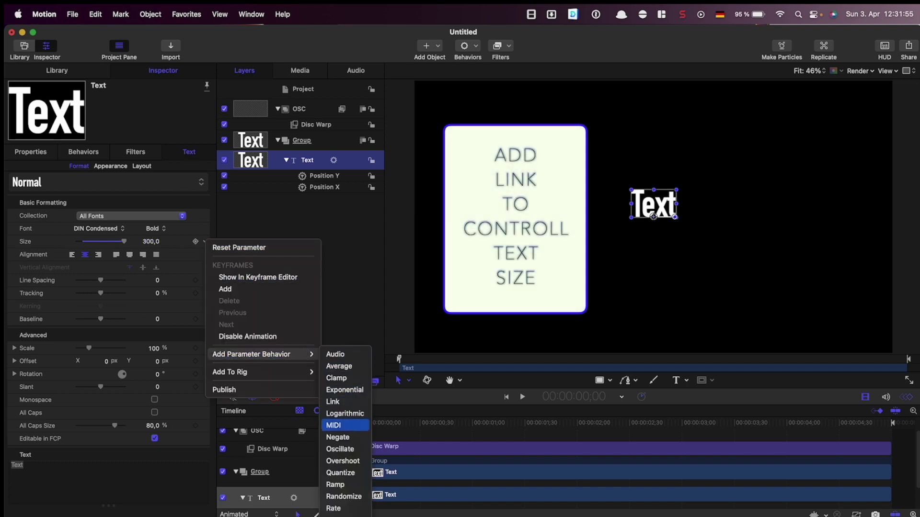
left_click(336, 401)
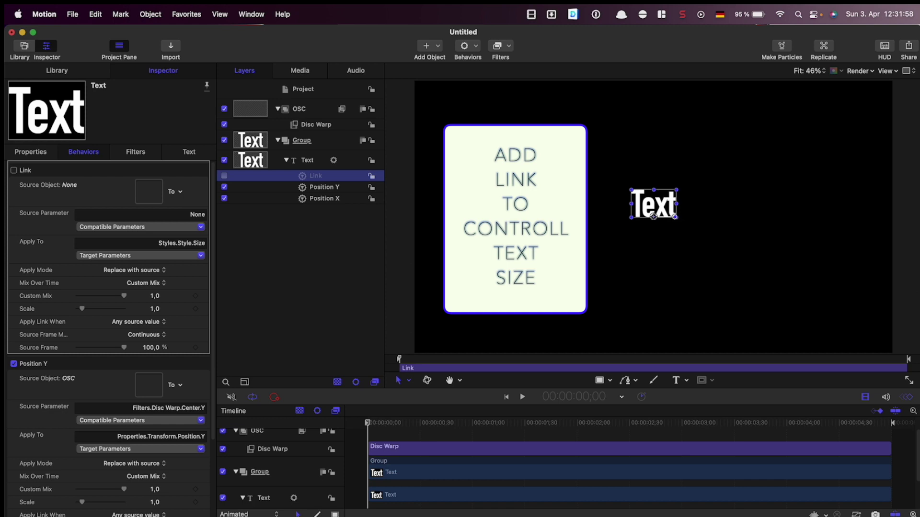
- Link the text size to the OSC group's Disc Warp Radius and set the link's scale to 10,0
left_click_drag(312, 109, 147, 192)
left_click(140, 226)
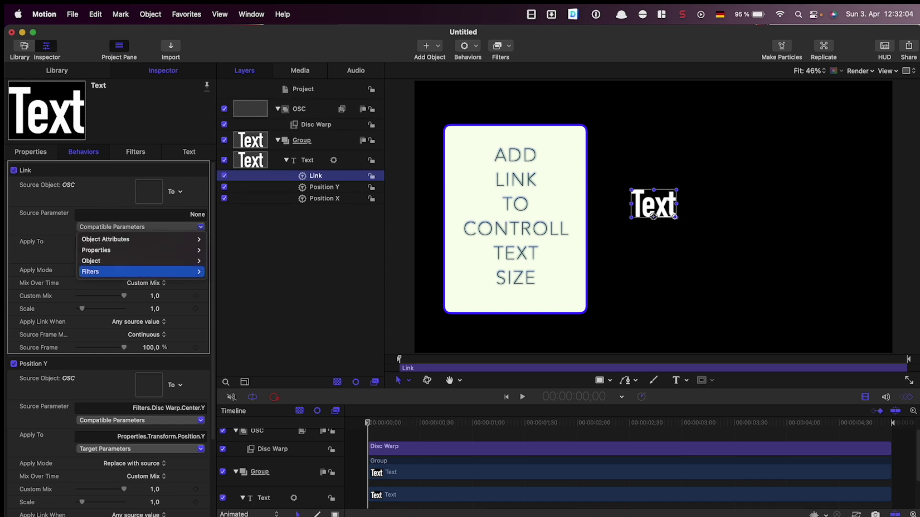
mouse_move(91, 272)
mouse_move(225, 272)
left_click(280, 283)
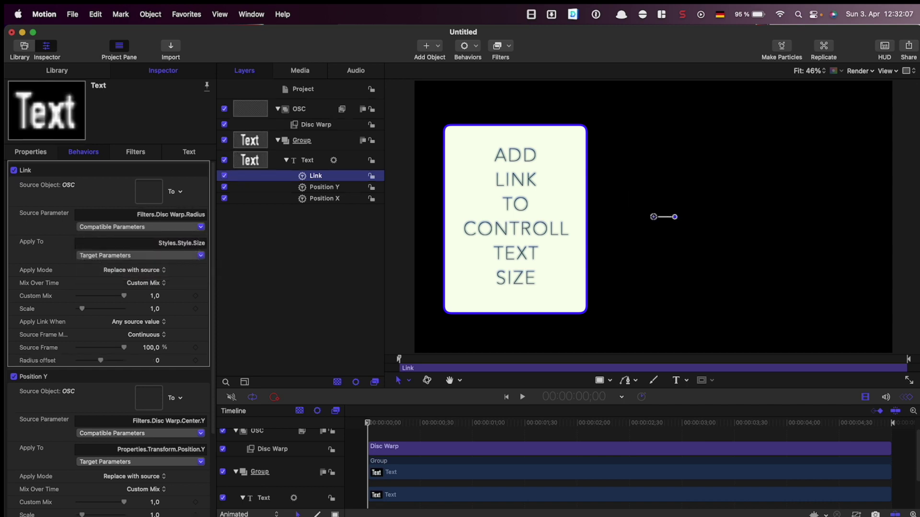
left_click_drag(82, 308, 124, 309)
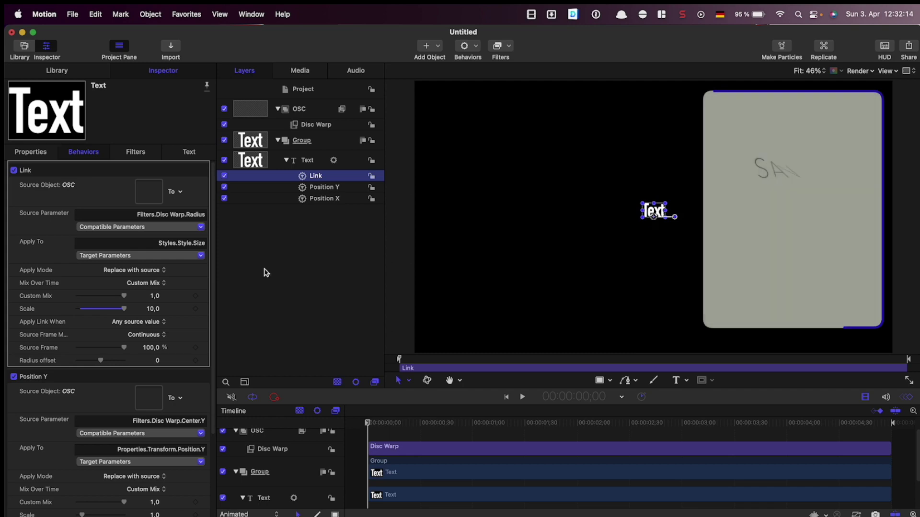
- Start saving the project as a title template named OSC Demo in a new category called Demo
key("super+s")
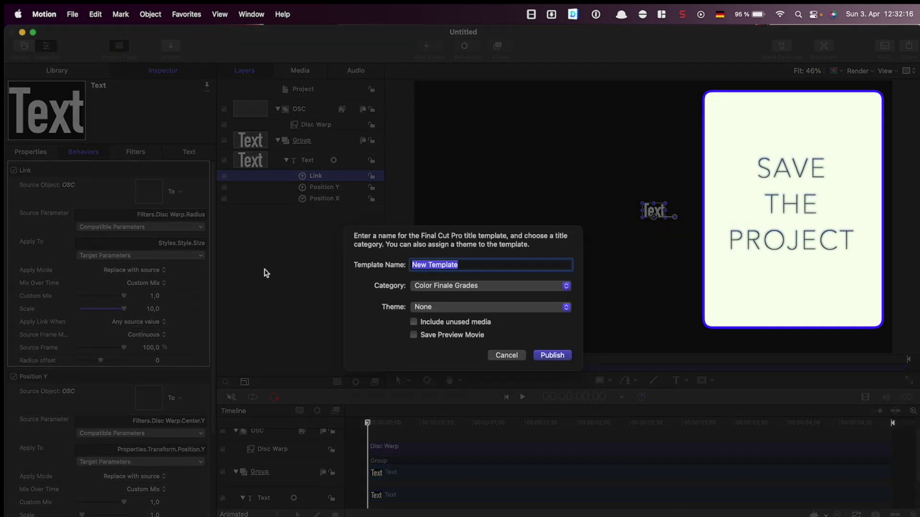
type("OSC")
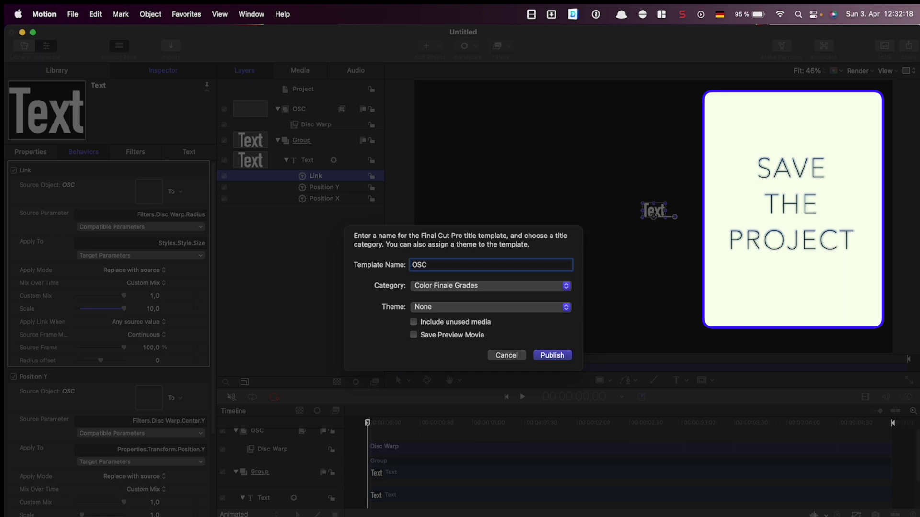
type(" Demo")
left_click(490, 286)
left_click(446, 399)
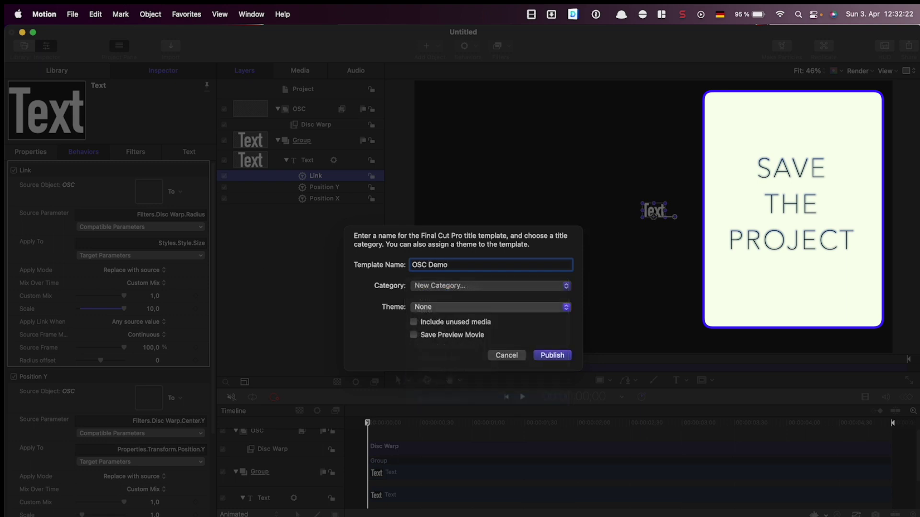
type("Demo")
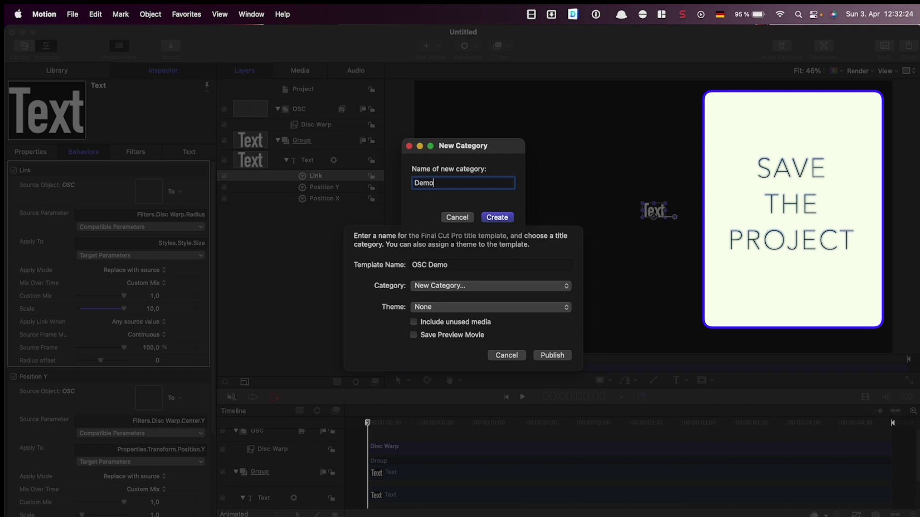
key("Return")
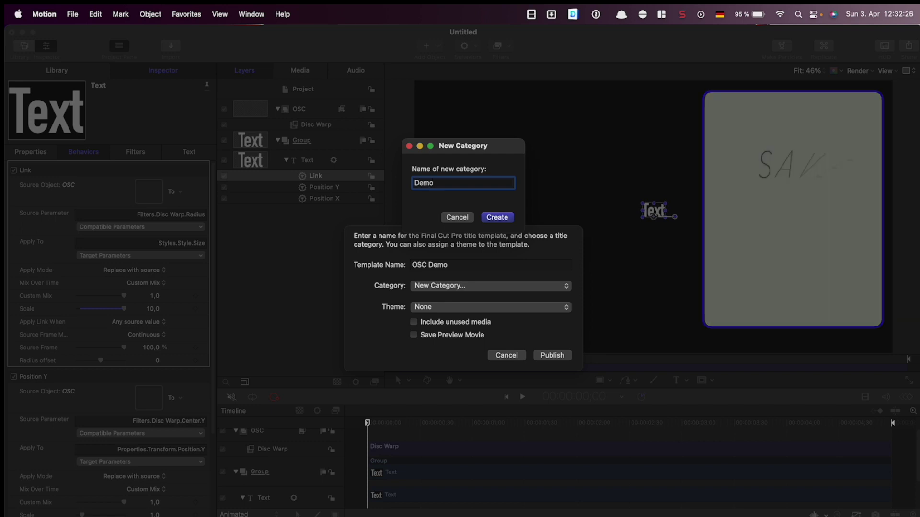
- Assign the Text theme to the OSC Demo template and publish it
left_click(489, 307)
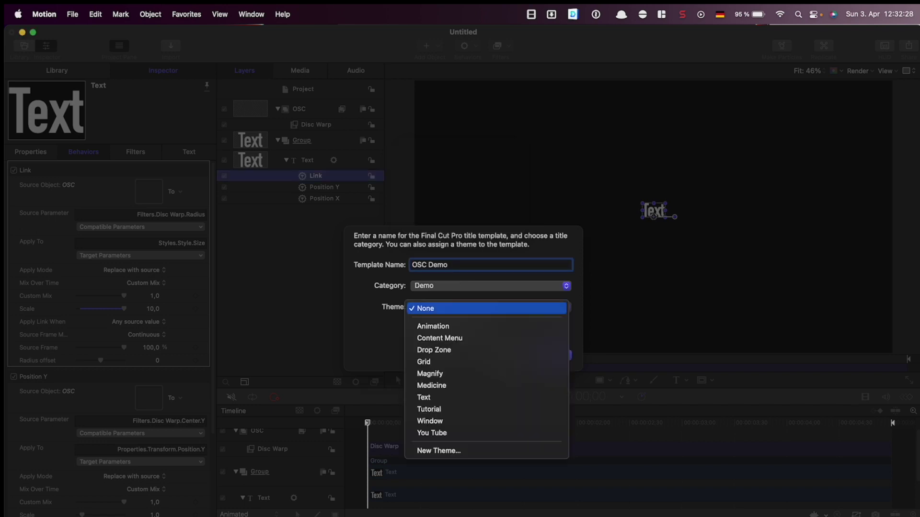
key("Up")
key("Up")
key("Up")
key("Up")
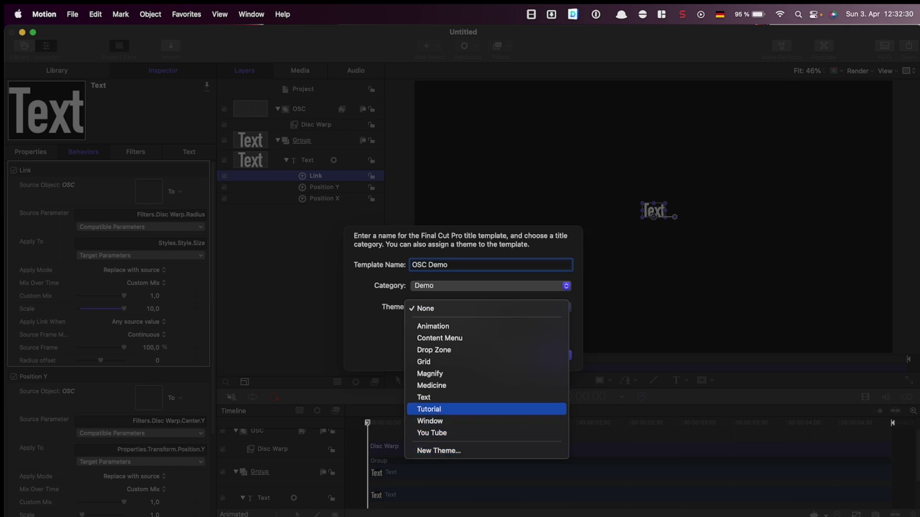
key("Return")
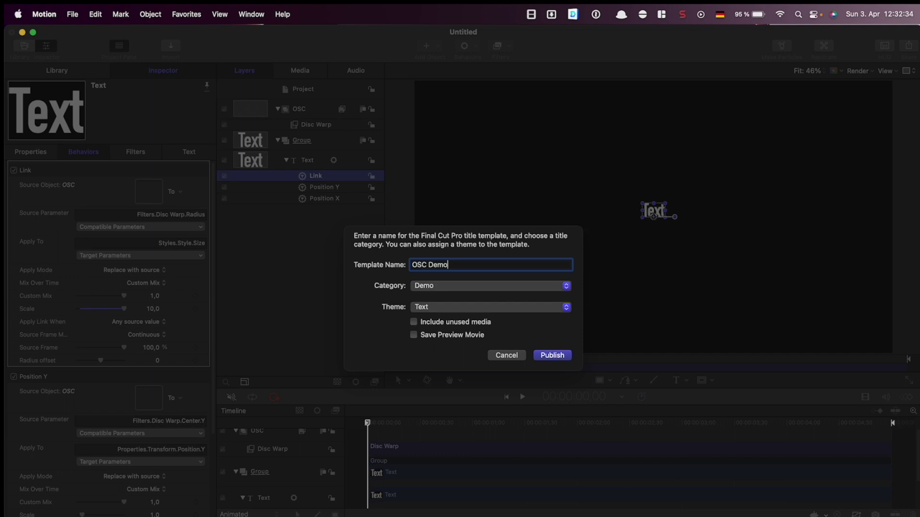
left_click(550, 356)
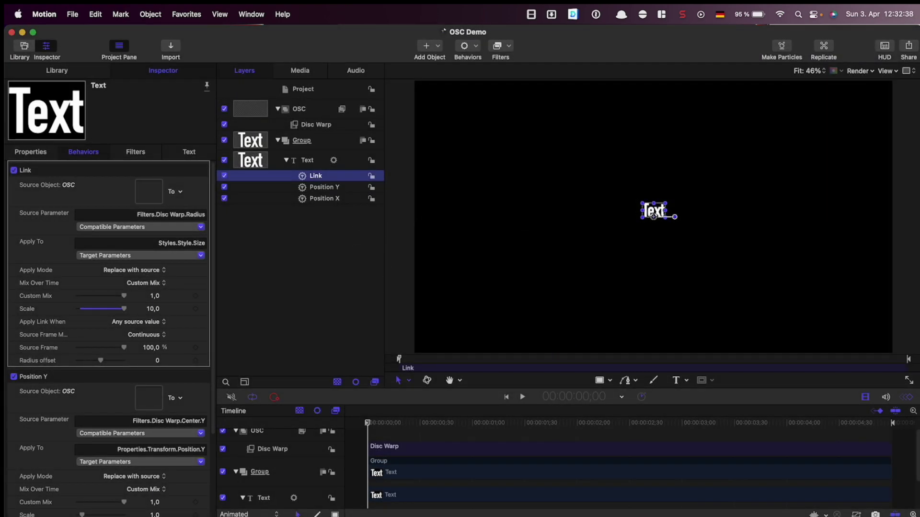
- Switch to Final Cut Pro, add the OSC Demo title from the Demo category to the timeline and place the playhead within it
key("super+Tab")
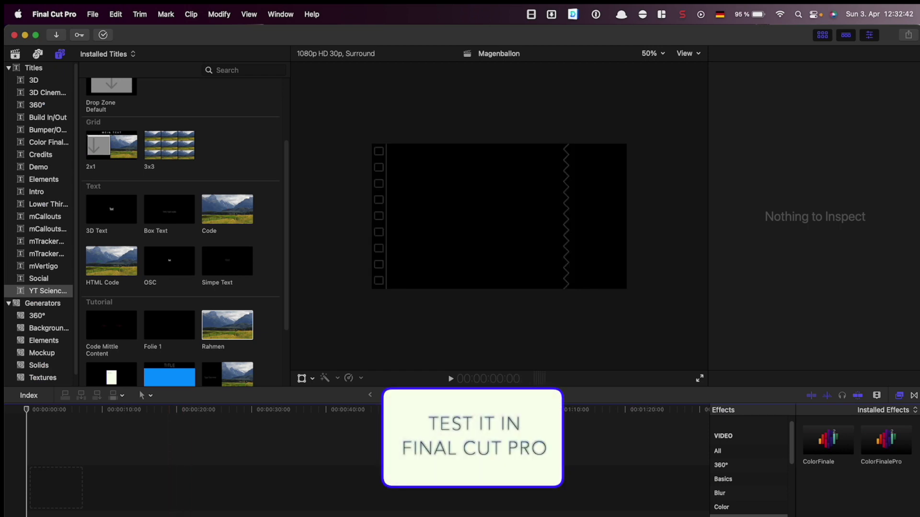
left_click(41, 167)
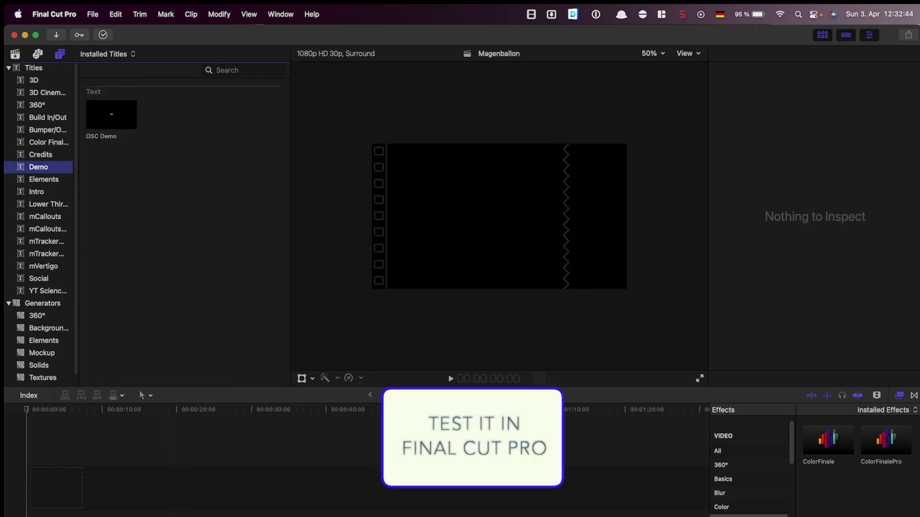
left_click_drag(108, 117, 71, 493)
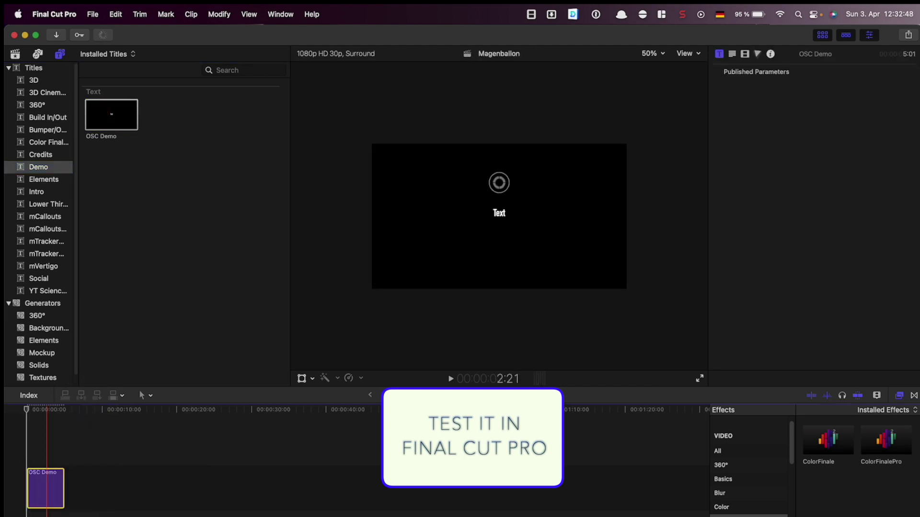
left_click(43, 412)
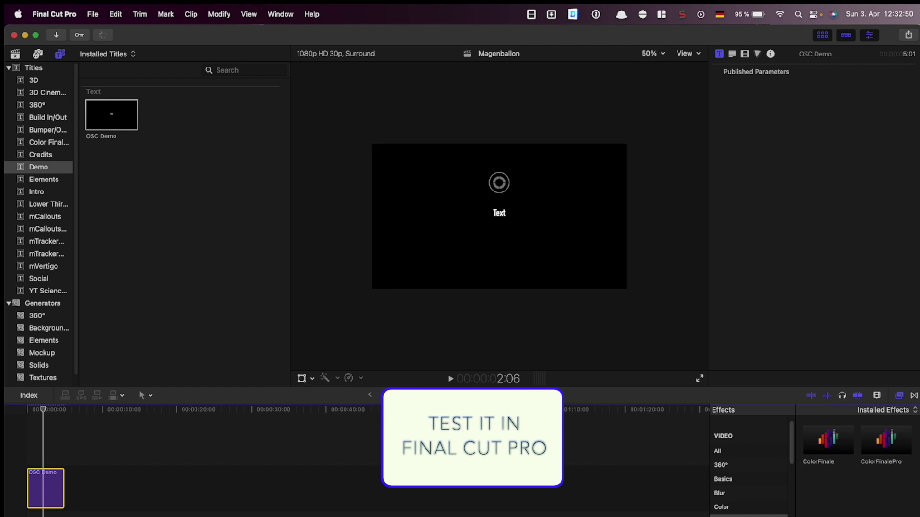
- Move the title's on-screen control to the upper left of the frame and enlarge its outer ring to scale the text
left_click(690, 54)
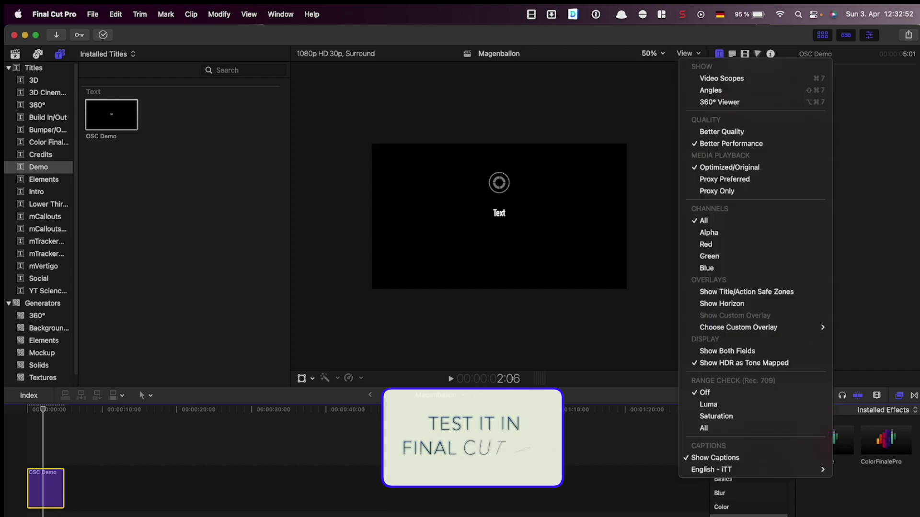
left_click(691, 56)
left_click(655, 54)
left_click(660, 65)
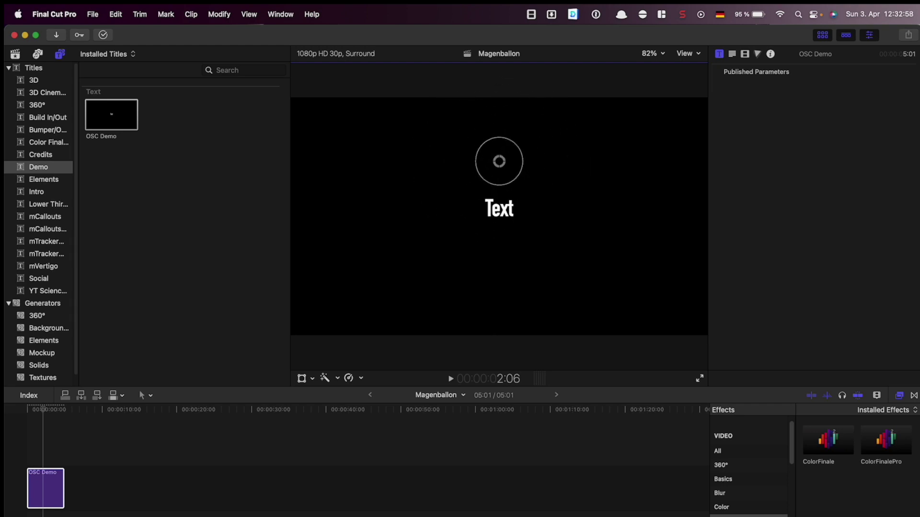
left_click_drag(499, 161, 381, 190)
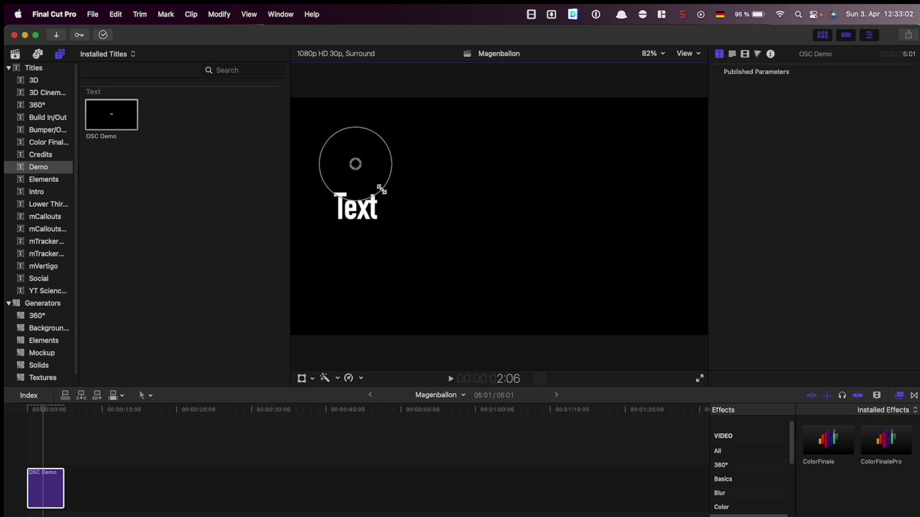